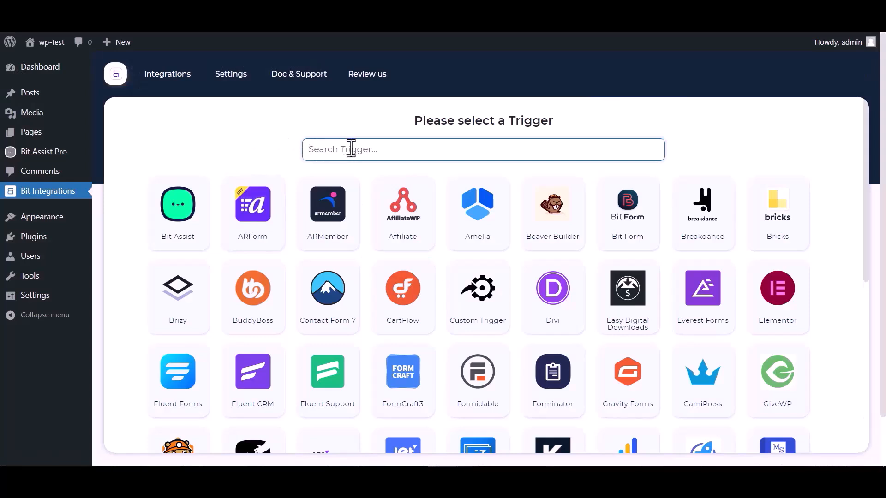
Step: Search the triggers for "bit", choose Bit Assist, and copy its webhook URL while starting to fetch data
{"action": "type", "text": "bit"}
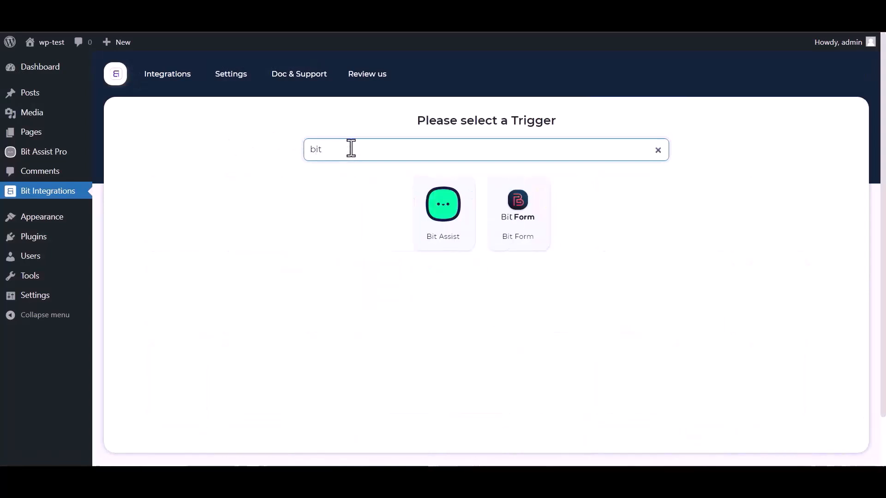
{"action": "left_click", "coordinate": [443, 216]}
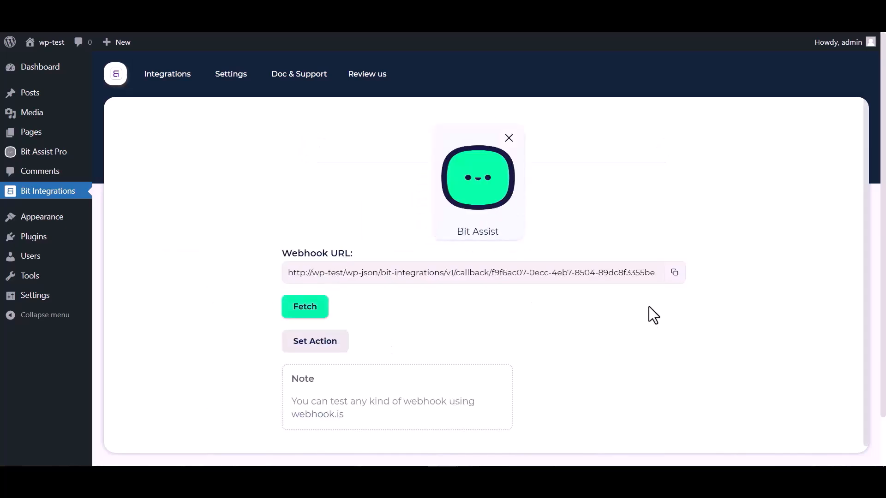
{"action": "left_click", "coordinate": [675, 273]}
{"action": "left_click", "coordinate": [303, 306]}
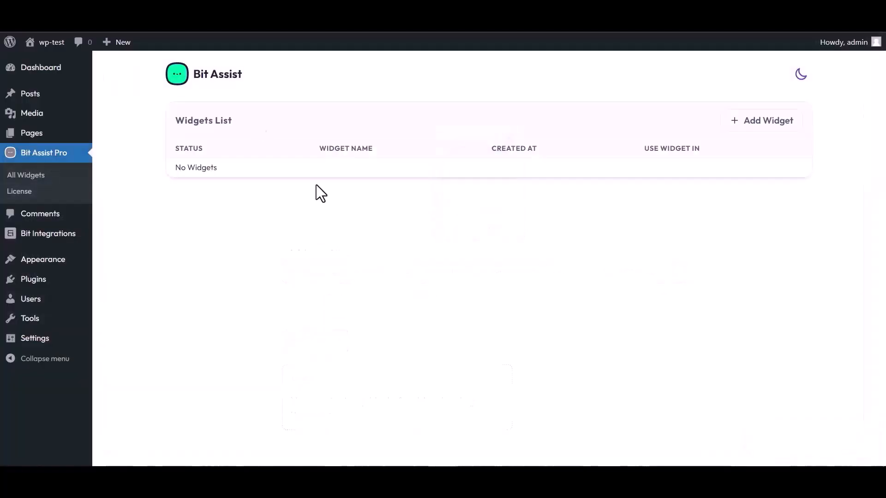
Step: In Bit Assist Pro, create a new widget named "Bit Integrations"
{"action": "left_click", "coordinate": [765, 124]}
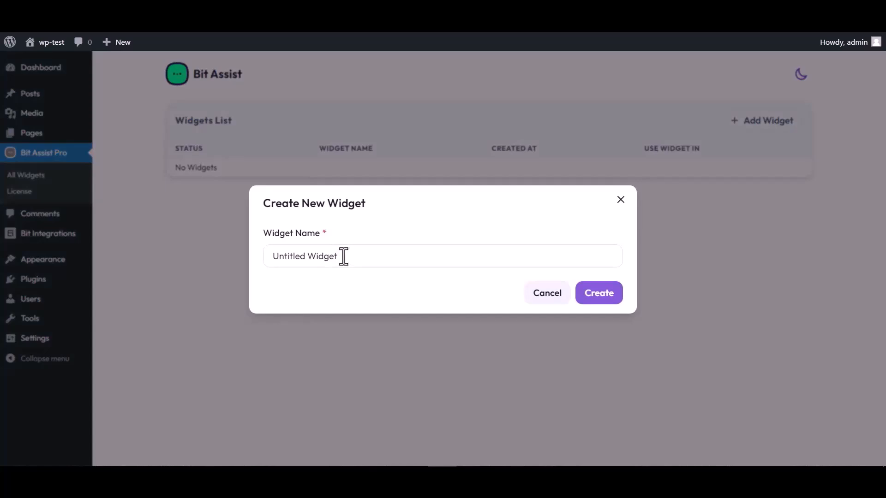
{"action": "left_click", "coordinate": [344, 256]}
{"action": "key", "text": "ctrl+a"}
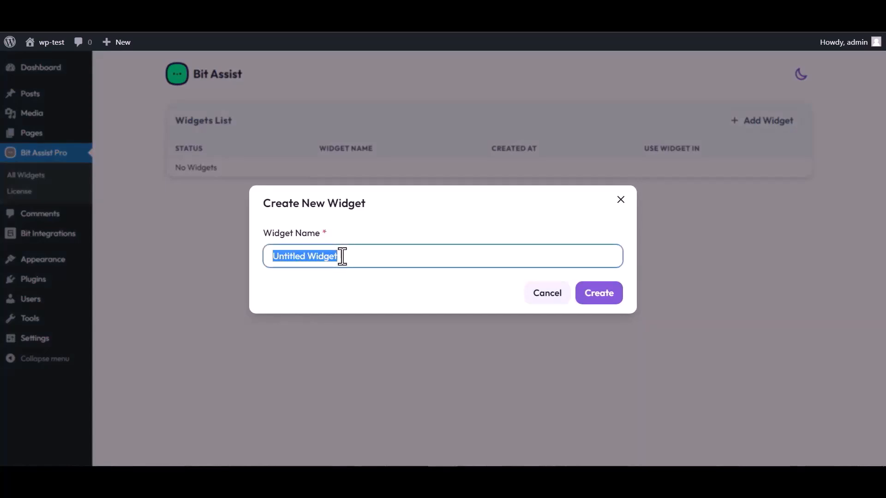
{"action": "type", "text": "Bit "}
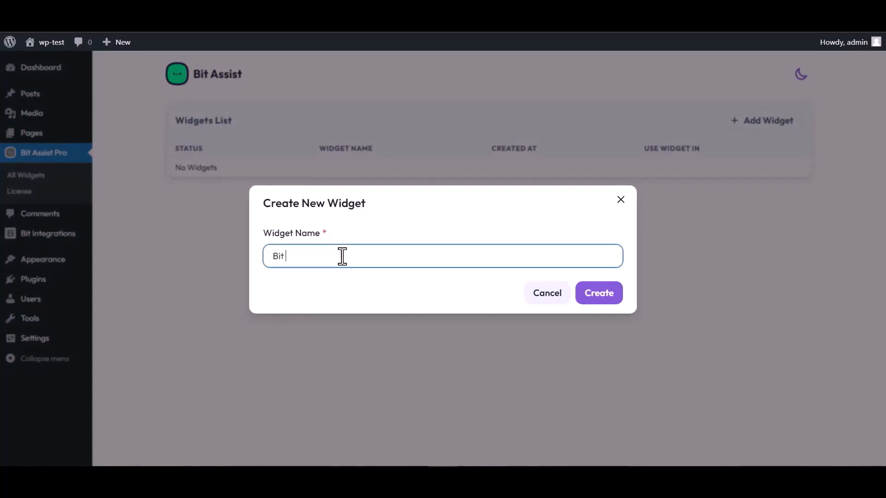
{"action": "type", "text": "Inte"}
{"action": "left_click", "coordinate": [606, 305]}
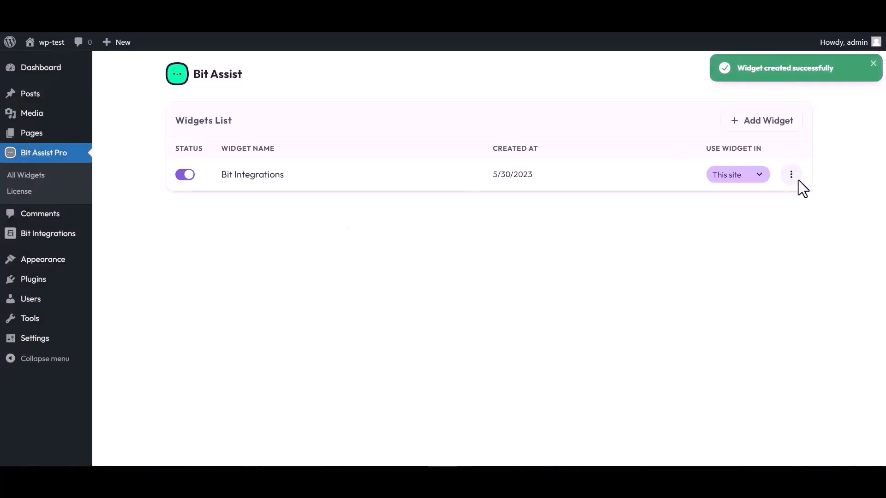
Step: Edit the Bit Integrations widget and start a Custom Form channel titled "Bit Integrations"
{"action": "left_click", "coordinate": [791, 174]}
{"action": "left_click", "coordinate": [697, 207]}
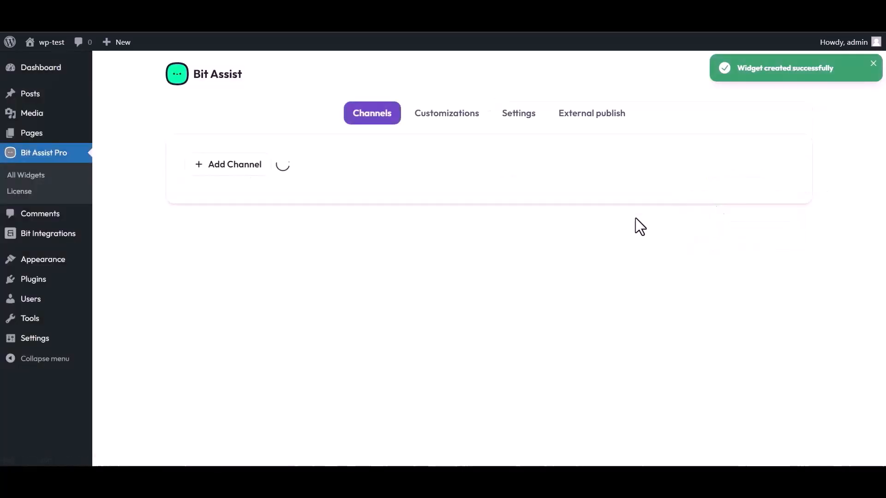
{"action": "left_click", "coordinate": [237, 167]}
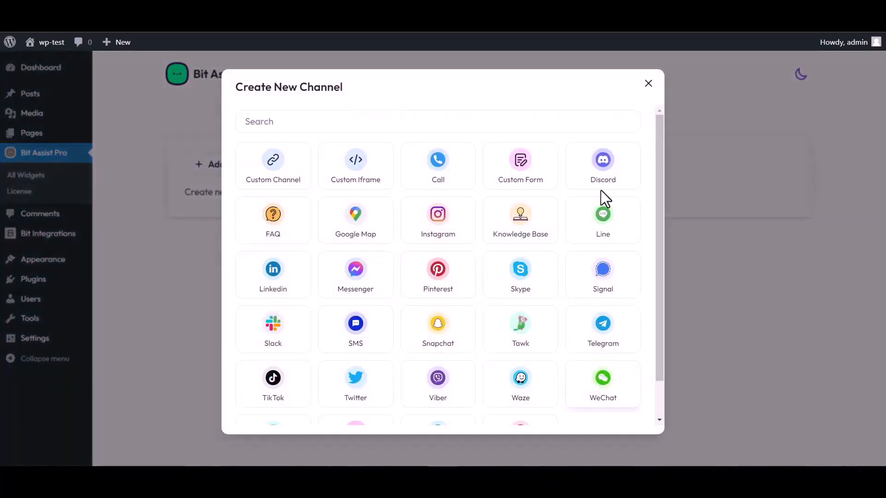
{"action": "left_click", "coordinate": [523, 178]}
{"action": "triple_click", "coordinate": [310, 146]}
{"action": "type", "text": "Bit Integrations"}
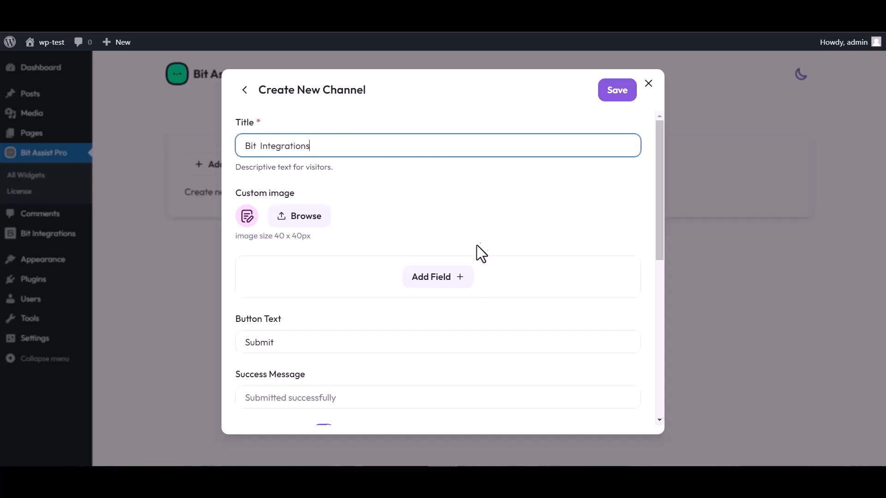
Step: Add a Text, an Email and a Number field to the channel's form
{"action": "left_click", "coordinate": [439, 280]}
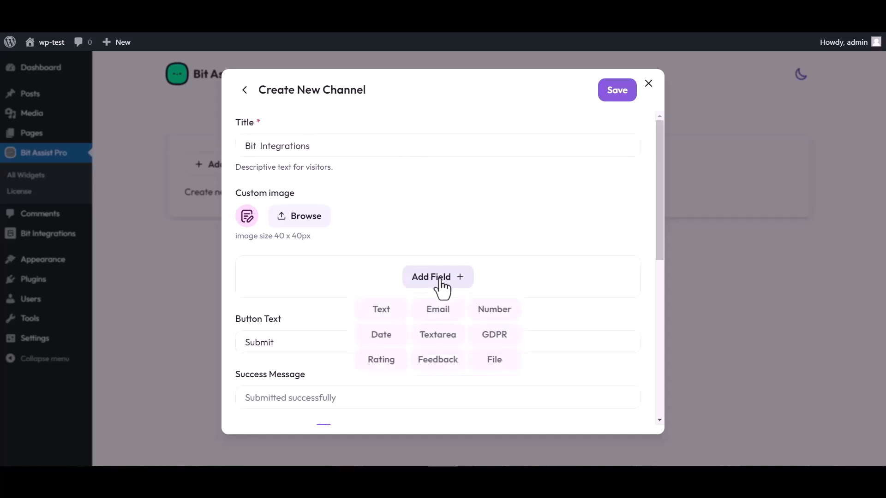
{"action": "left_click", "coordinate": [383, 312]}
{"action": "left_click", "coordinate": [438, 338]}
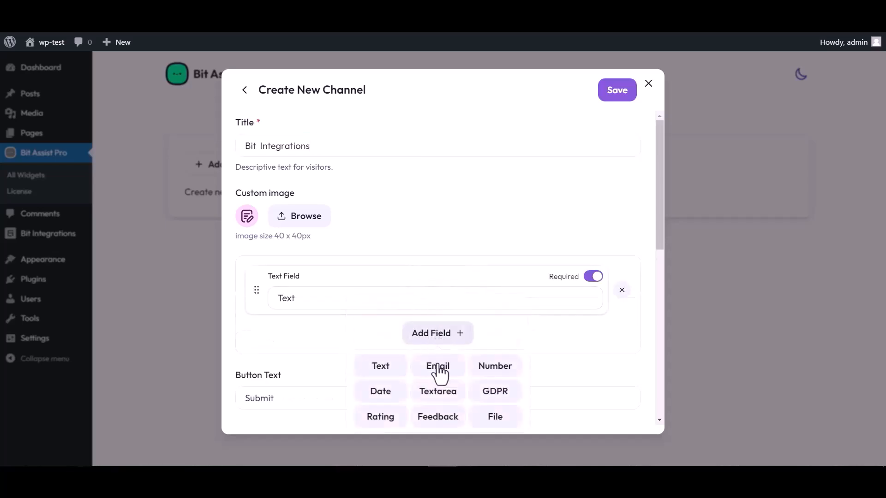
{"action": "left_click", "coordinate": [437, 367]}
{"action": "left_click", "coordinate": [441, 392]}
{"action": "left_click", "coordinate": [494, 306]}
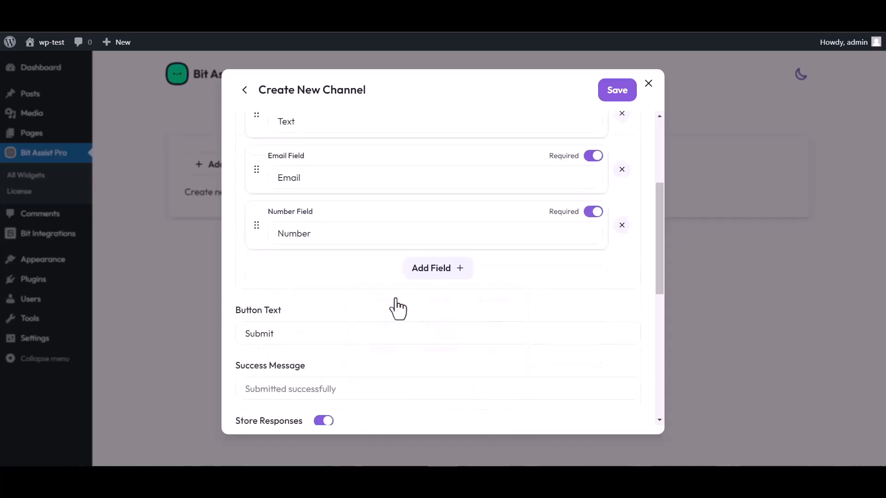
Step: Rename the form's text field to "Name"
{"action": "scroll", "coordinate": [402, 218], "scroll_direction": "up", "scroll_amount": 4}
{"action": "double_click", "coordinate": [302, 296]}
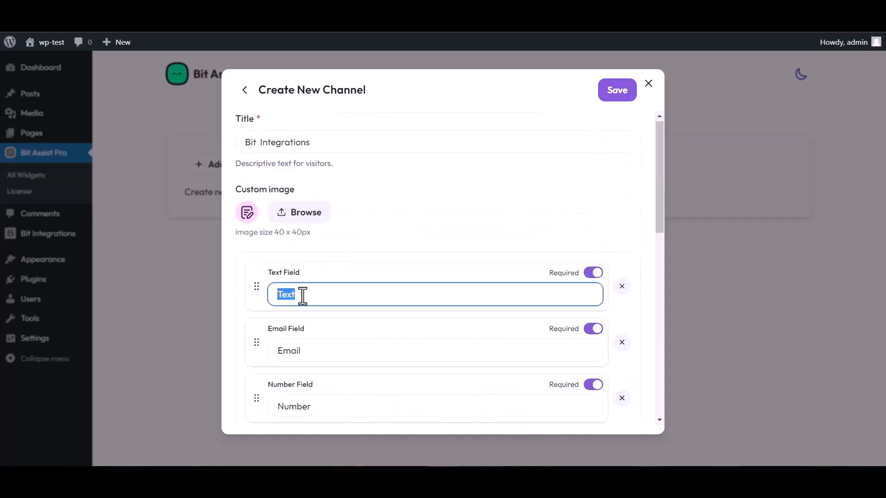
{"action": "type", "text": "Name"}
Step: Paste the copied Bit Assist webhook URL into the channel's Webhook URL field and save the channel
{"action": "scroll", "coordinate": [431, 267], "scroll_direction": "down", "scroll_amount": 3}
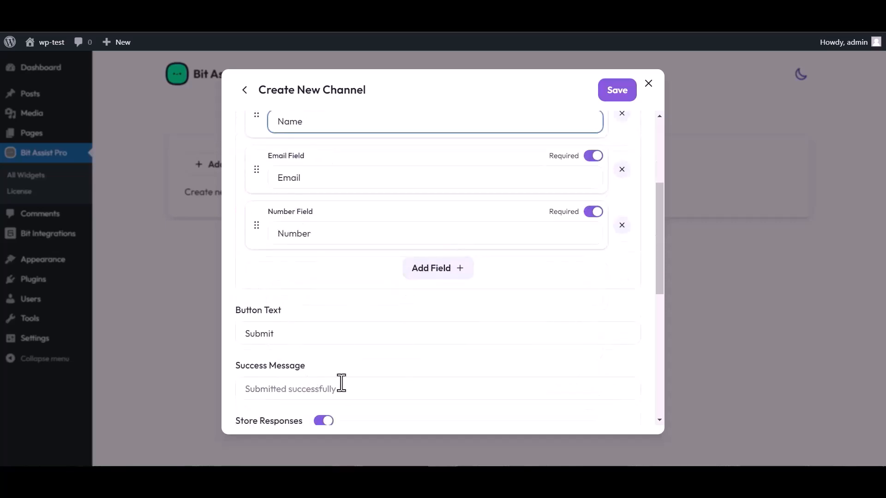
{"action": "scroll", "coordinate": [342, 382], "scroll_direction": "down", "scroll_amount": 3}
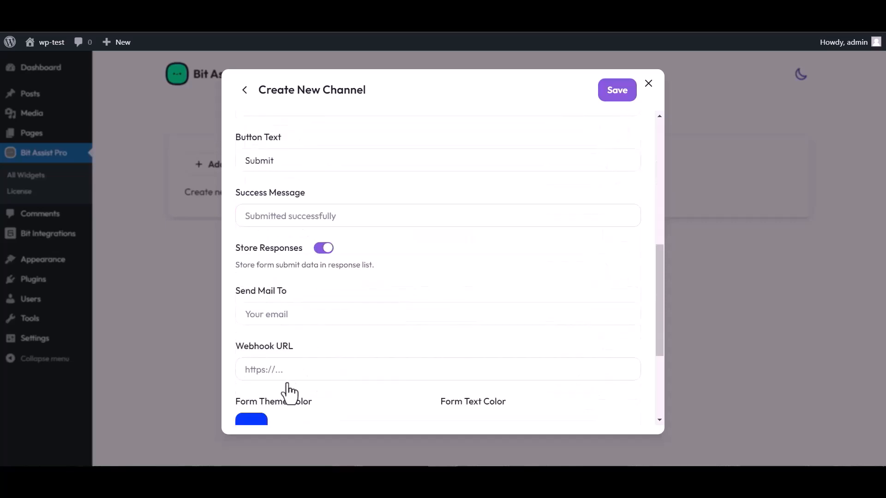
{"action": "left_click", "coordinate": [282, 371]}
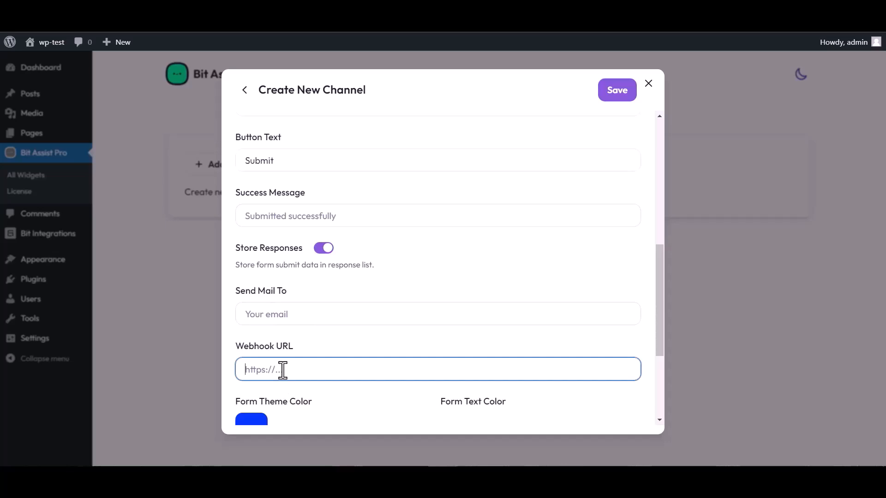
{"action": "key", "text": "ctrl+v"}
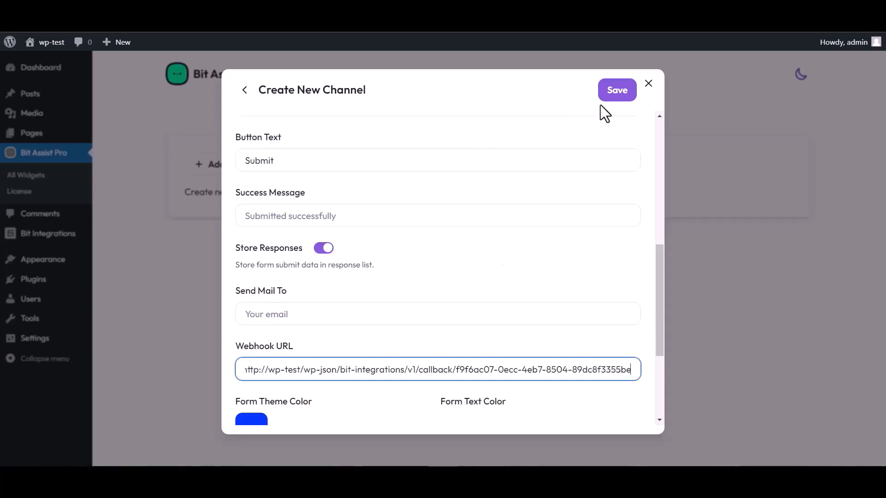
{"action": "left_click", "coordinate": [614, 98]}
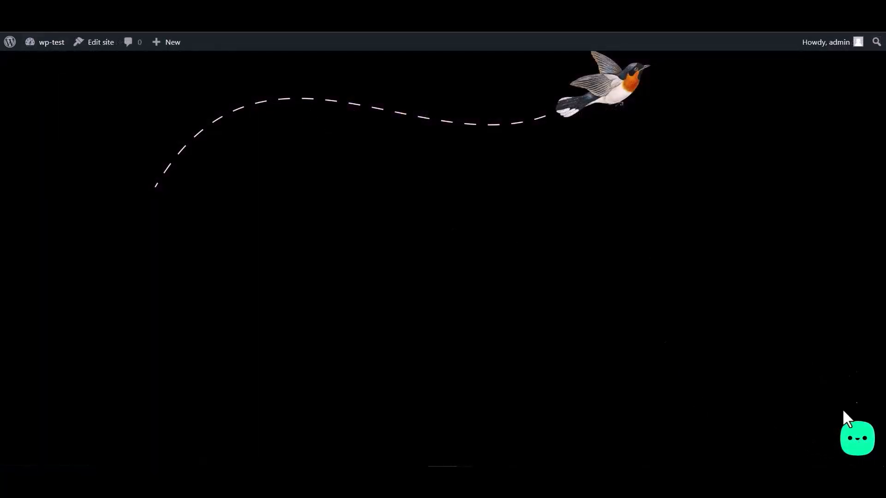
Step: On the site's front end, open the widget's Bit Integrations form and fill in "Name" and "Email" as test entries
{"action": "left_click", "coordinate": [854, 449]}
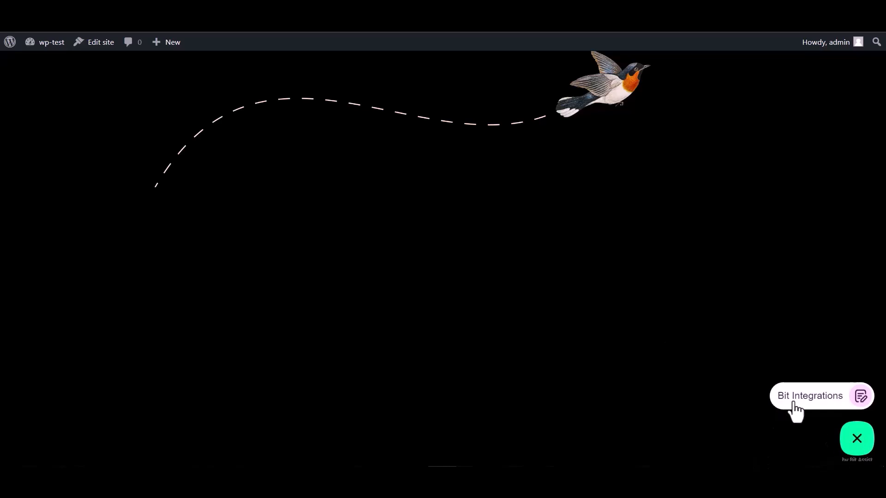
{"action": "left_click", "coordinate": [807, 407]}
{"action": "left_click", "coordinate": [743, 296]}
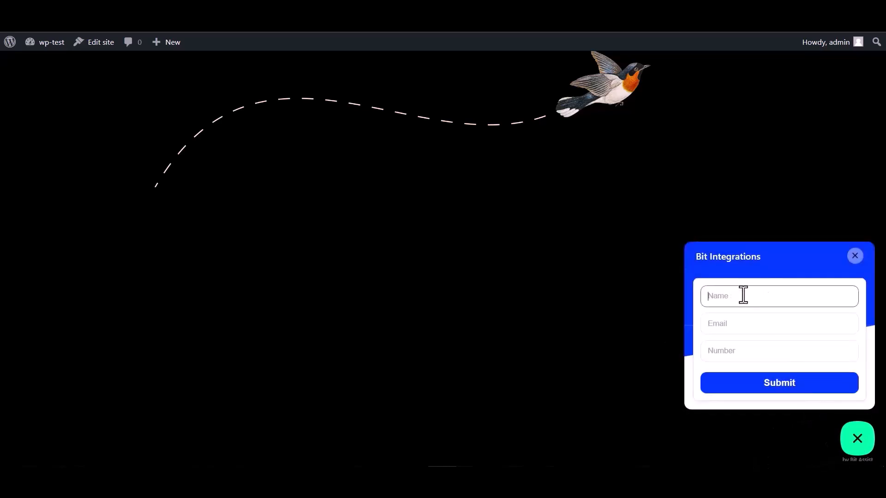
{"action": "left_click", "coordinate": [737, 354]}
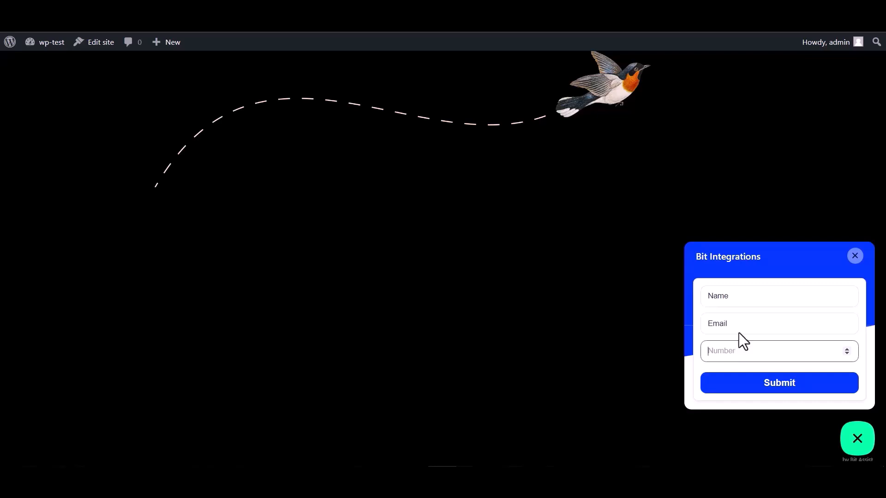
{"action": "double_click", "coordinate": [729, 295]}
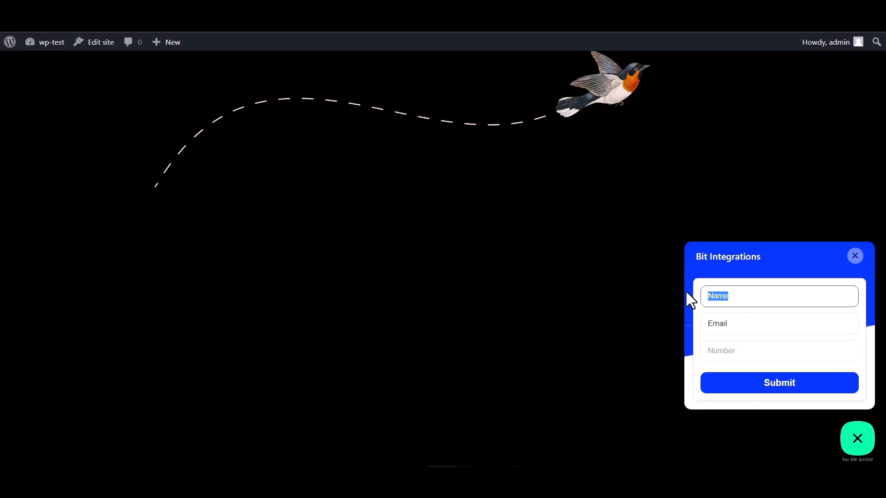
Step: Complete the form's email entry so that it is a full email address
{"action": "left_click", "coordinate": [737, 321]}
{"action": "left_click_drag", "start_coordinate": [738, 324], "coordinate": [685, 326]}
{"action": "left_click", "coordinate": [735, 326]}
{"action": "left_click_drag", "start_coordinate": [738, 326], "coordinate": [672, 323]}
{"action": "left_click", "coordinate": [740, 322]}
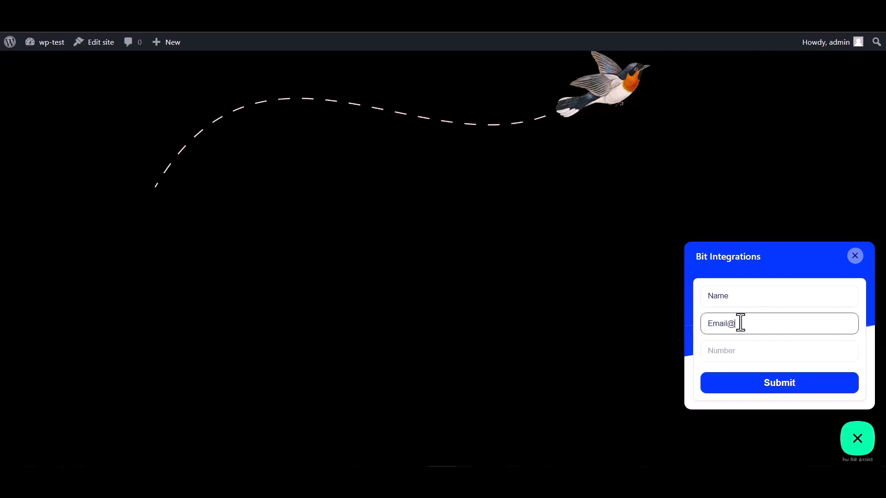
{"action": "type", "text": "@gmail.com"}
Step: Fill in the form's Number field and submit the test response
{"action": "left_click", "coordinate": [721, 350]}
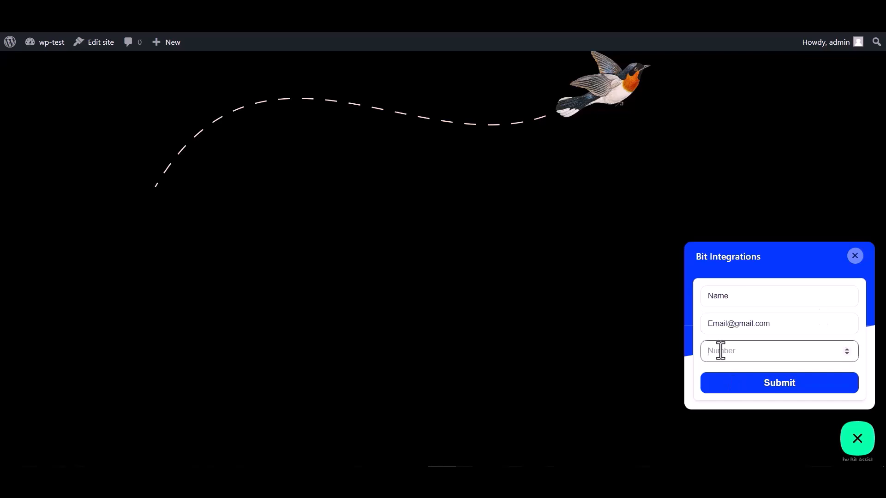
{"action": "type", "text": "000000"}
{"action": "left_click", "coordinate": [774, 391]}
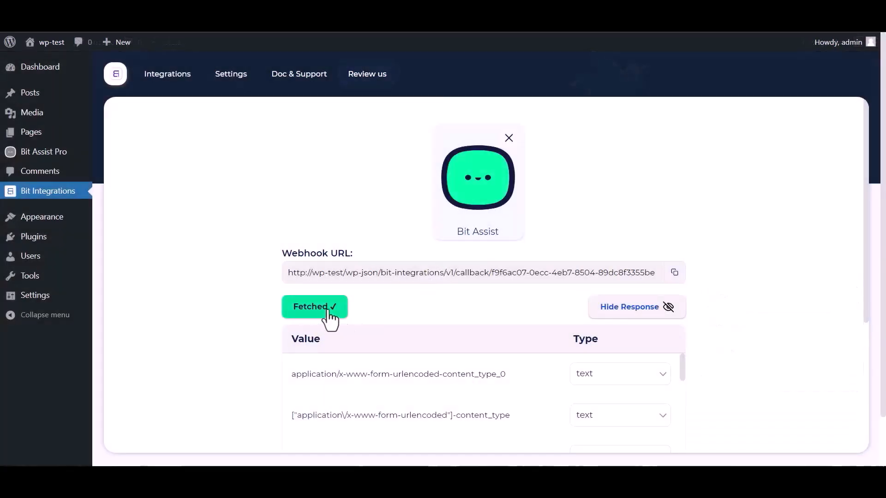
Step: Back in Bit Integrations, proceed past the fetched response, search the actions for "th" and choose ThriveAutomator
{"action": "scroll", "coordinate": [484, 292], "scroll_direction": "down", "scroll_amount": 1}
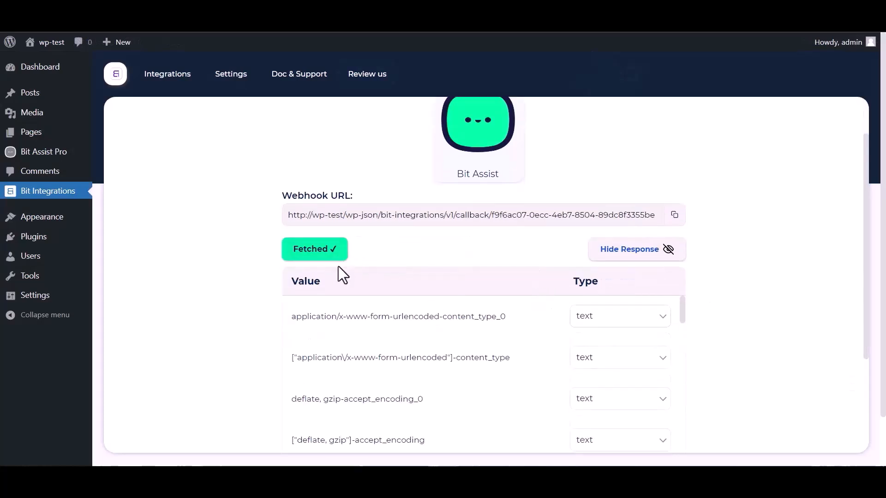
{"action": "scroll", "coordinate": [415, 355], "scroll_direction": "down", "scroll_amount": 10}
{"action": "scroll", "coordinate": [239, 365], "scroll_direction": "down", "scroll_amount": 5}
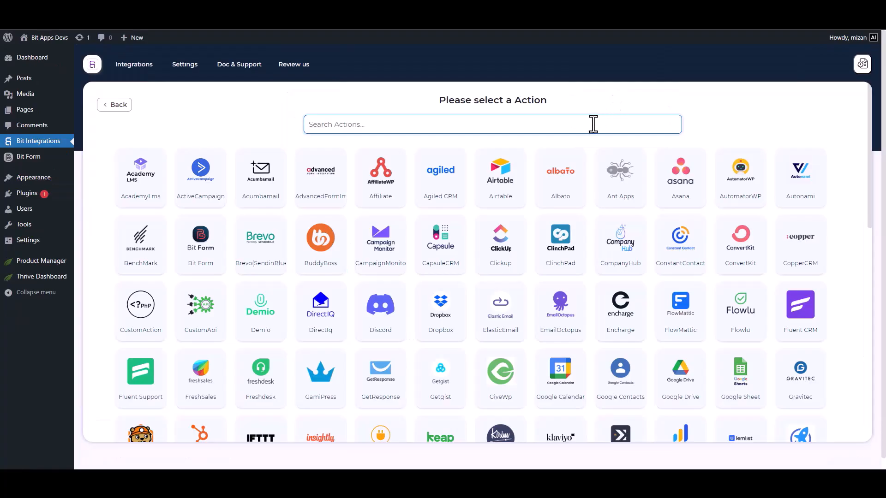
{"action": "type", "text": "th"}
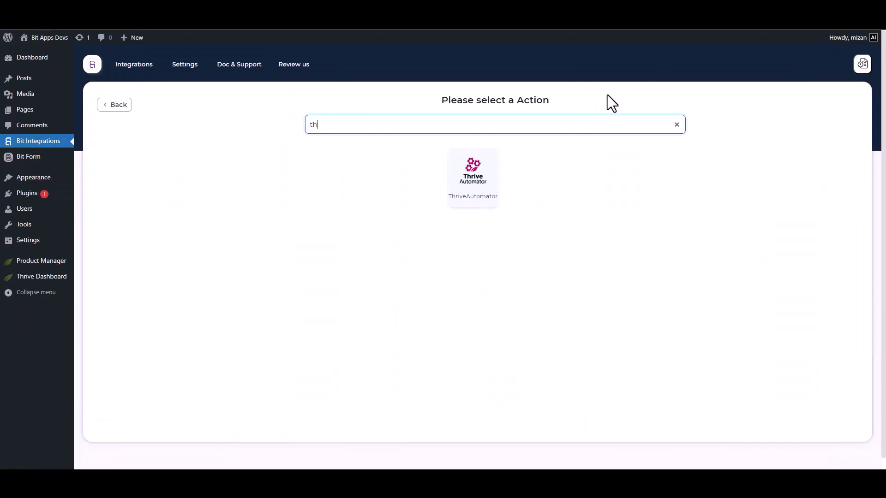
{"action": "left_click", "coordinate": [474, 181]}
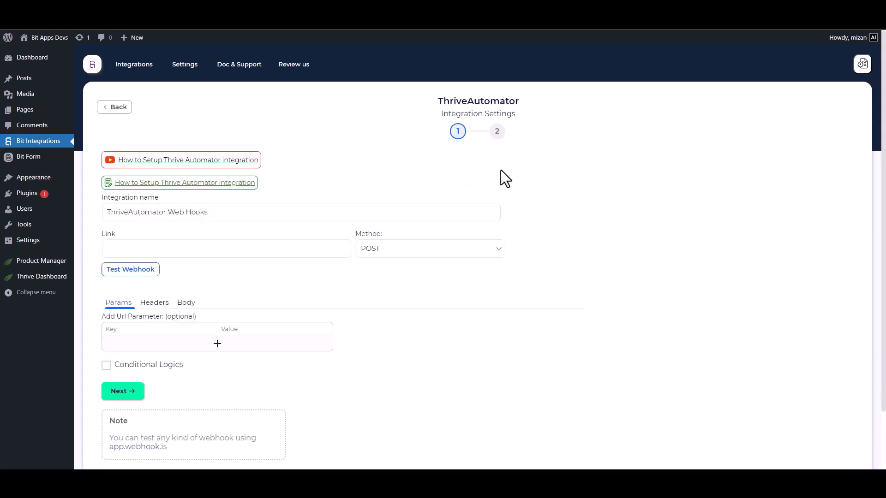
Step: In Thrive Automator, create the first automation with the Incoming webhook trigger
{"action": "left_click", "coordinate": [149, 243]}
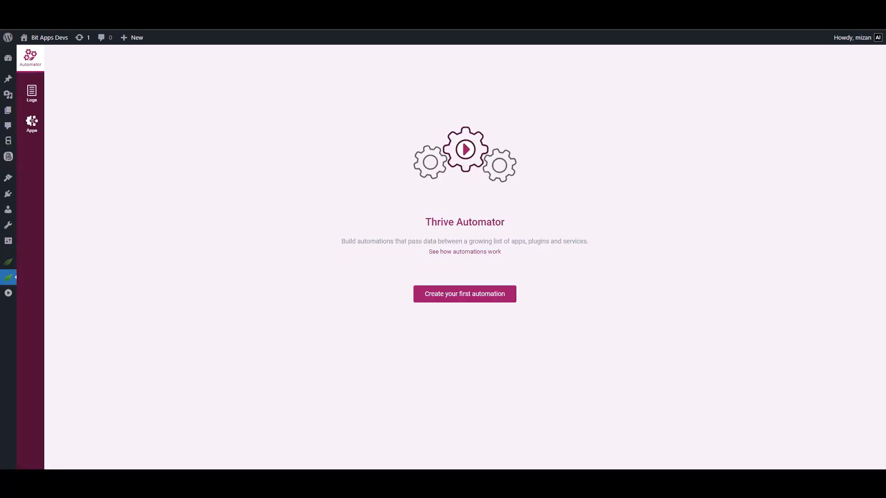
{"action": "left_click", "coordinate": [443, 298]}
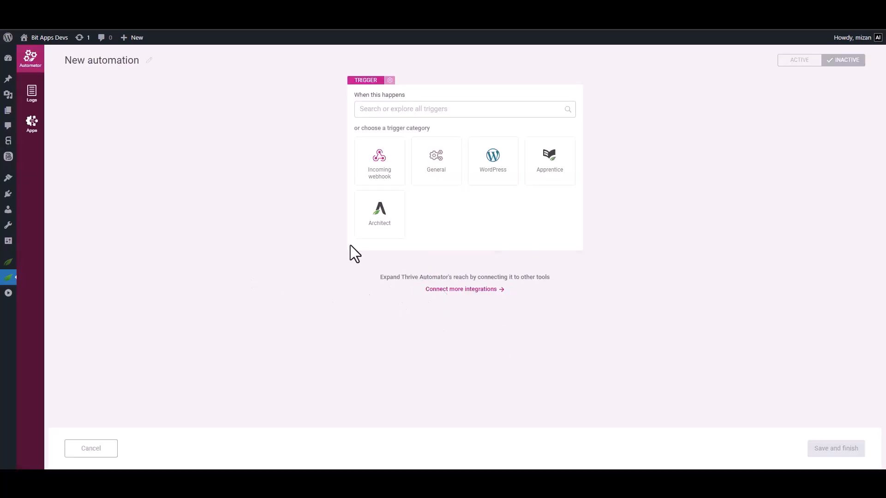
{"action": "left_click", "coordinate": [381, 164]}
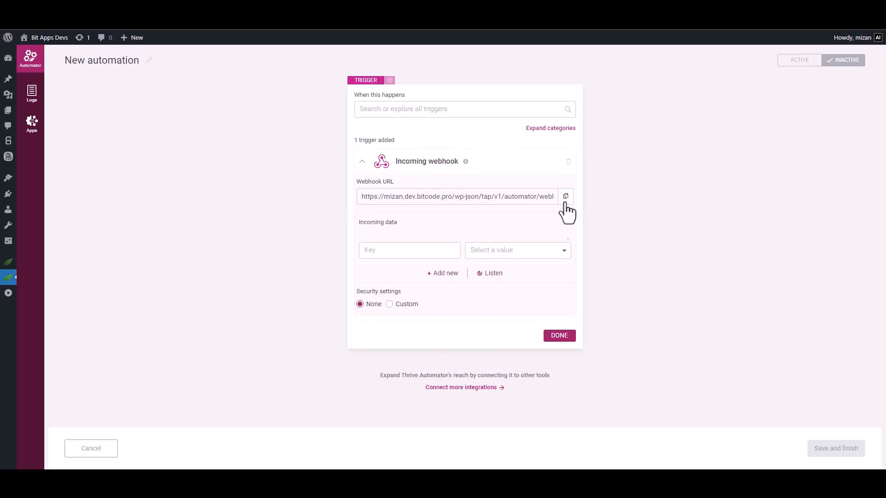
Step: Start listening on the incoming webhook trigger and copy its webhook URL into the ThriveAutomator integration's Link field
{"action": "left_click", "coordinate": [566, 197]}
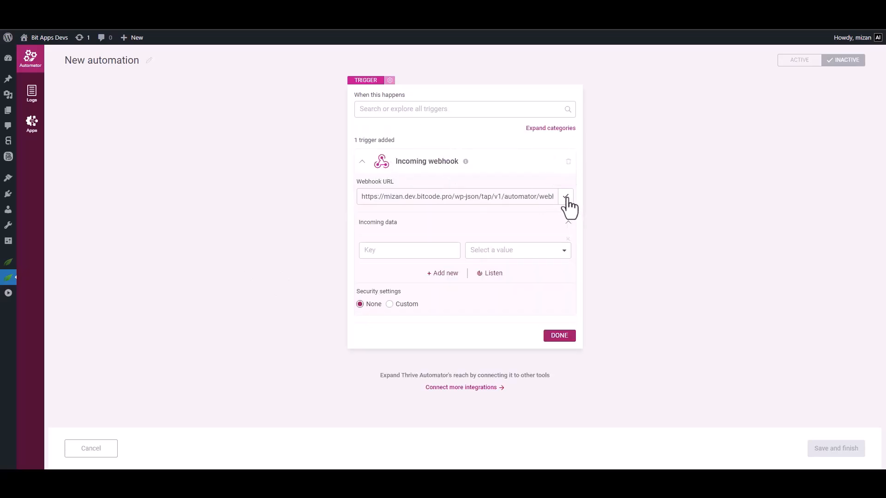
{"action": "left_click", "coordinate": [491, 274]}
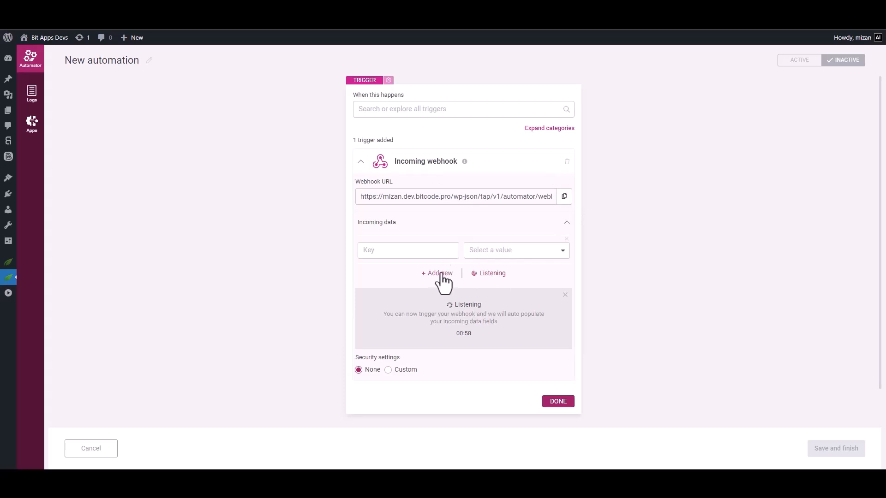
{"action": "left_click", "coordinate": [231, 14]}
{"action": "left_click", "coordinate": [210, 253]}
{"action": "key", "text": "ctrl+v"}
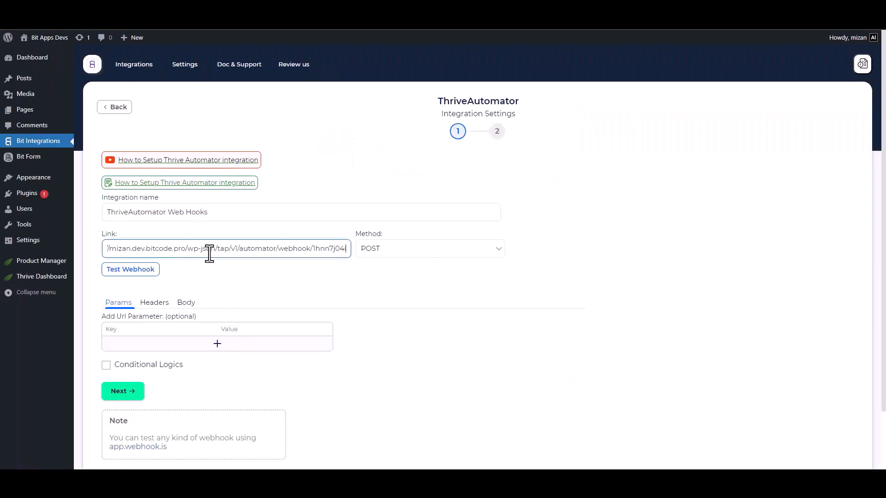
Step: Set the request body to send all data with content type application/json, and test the webhook
{"action": "scroll", "coordinate": [209, 254], "scroll_direction": "down", "scroll_amount": 2}
{"action": "left_click", "coordinate": [188, 239]}
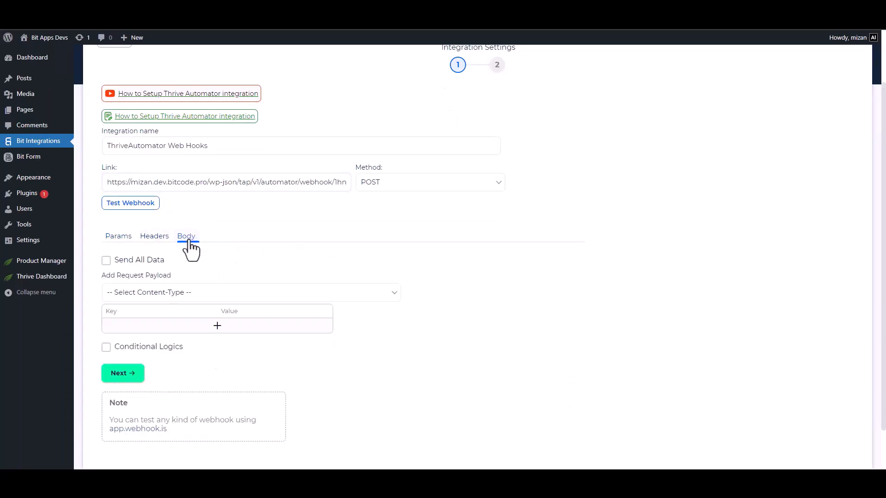
{"action": "left_click", "coordinate": [134, 262]}
{"action": "left_click", "coordinate": [262, 297]}
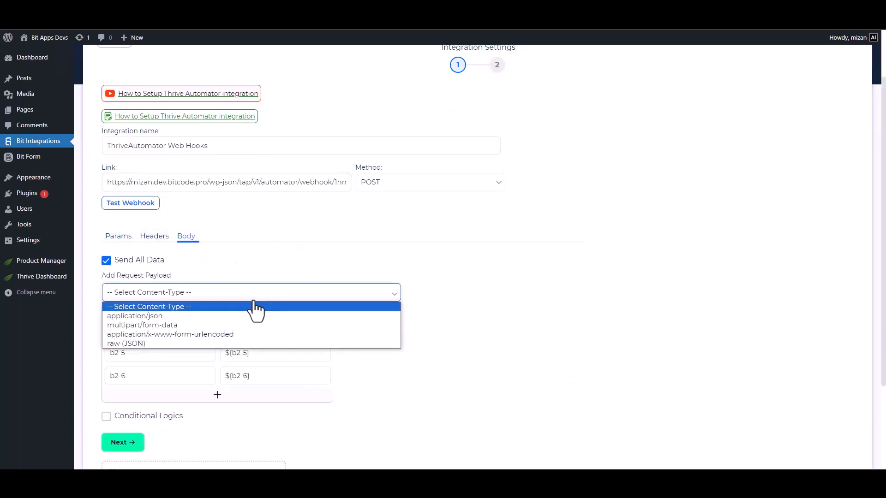
{"action": "left_click", "coordinate": [175, 316]}
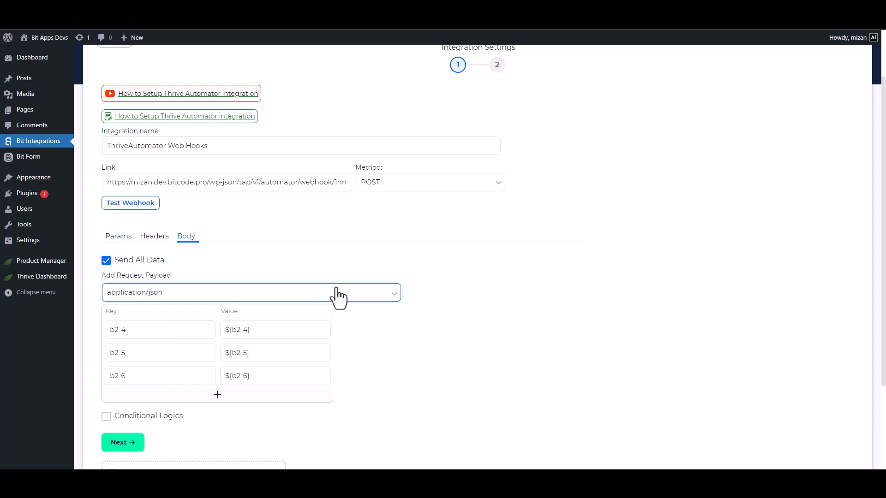
{"action": "left_click", "coordinate": [139, 207]}
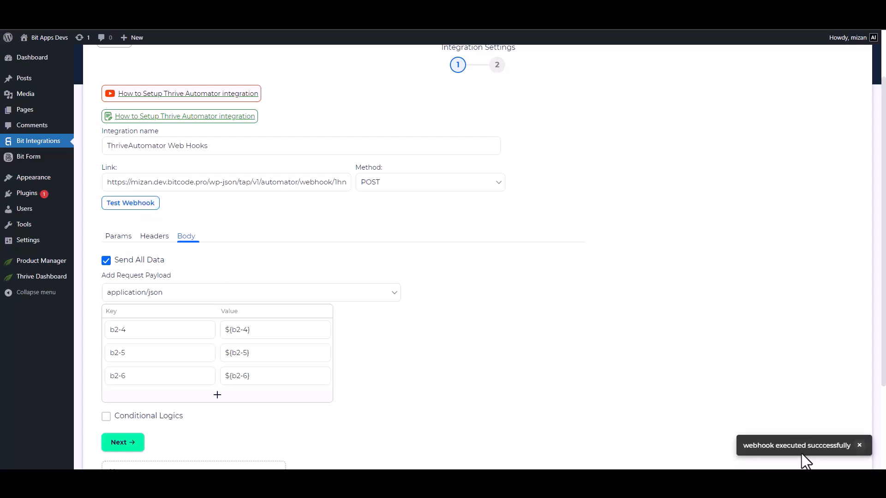
{"action": "left_click", "coordinate": [106, 416]}
{"action": "scroll", "coordinate": [277, 295], "scroll_direction": "down", "scroll_amount": 4}
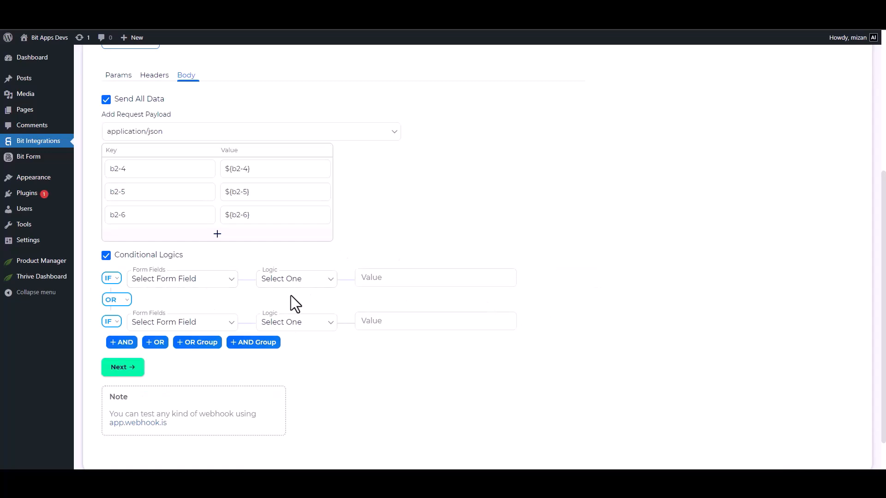
{"action": "left_click", "coordinate": [106, 255]}
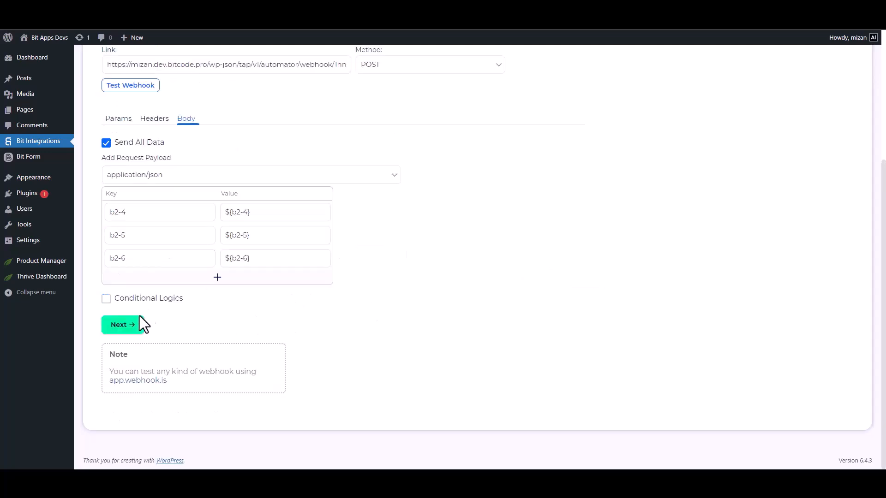
Step: Proceed past the webhook settings and complete the ThriveAutomator integration
{"action": "left_click", "coordinate": [121, 325]}
{"action": "left_click", "coordinate": [492, 187]}
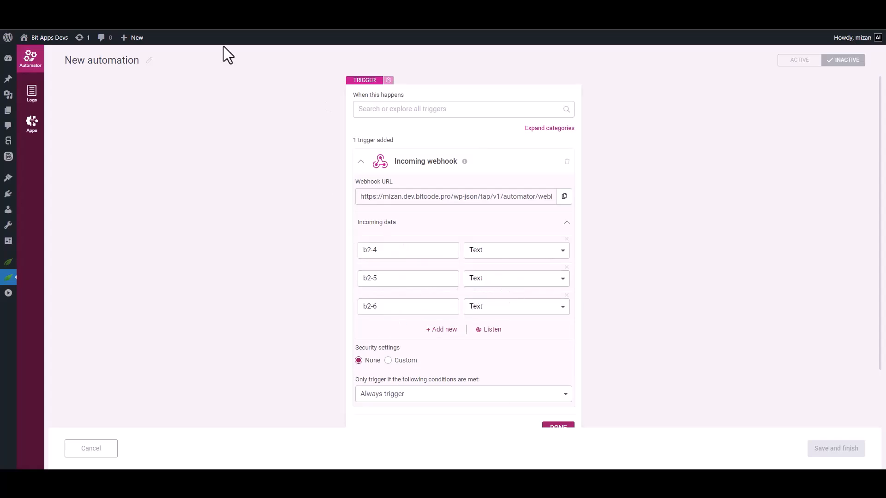
Step: In Thrive Automator, map the incoming webhook field b2-4 to the Email data type and finish the trigger
{"action": "left_click", "coordinate": [497, 253]}
{"action": "left_click", "coordinate": [506, 319]}
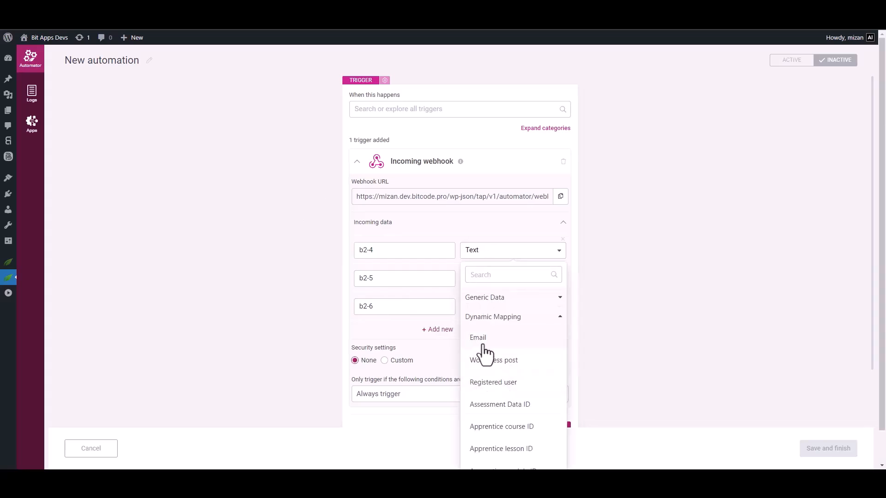
{"action": "left_click", "coordinate": [482, 344]}
{"action": "left_click_drag", "start_coordinate": [879, 217], "coordinate": [884, 273]}
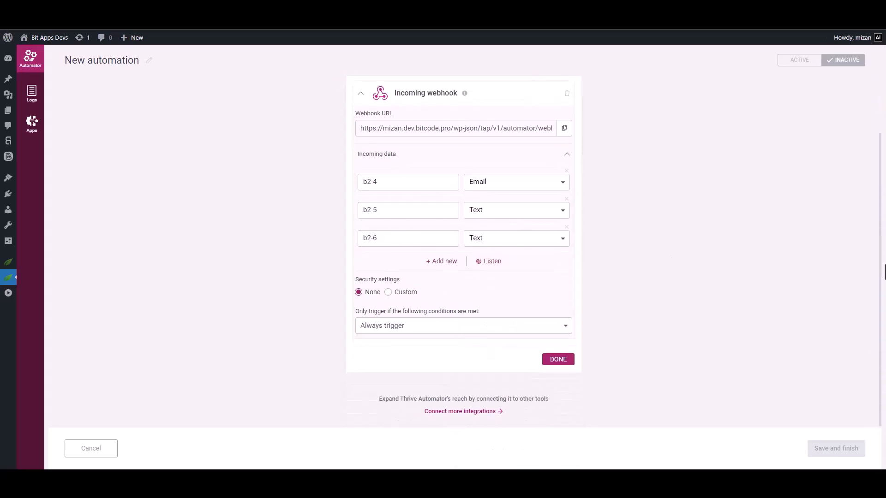
{"action": "left_click", "coordinate": [557, 360]}
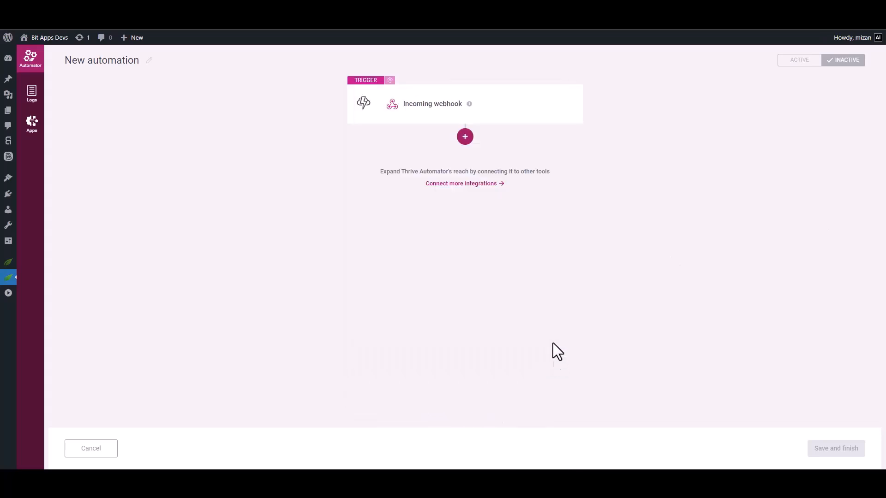
Step: Add an "Add user in autoresponder" action that uses MailerLite and adds the user to the Bit Integrations list
{"action": "left_click", "coordinate": [466, 144]}
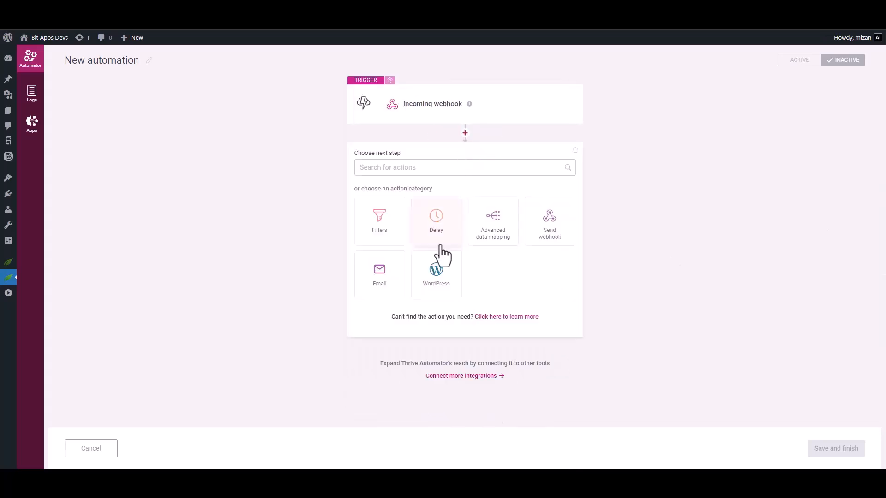
{"action": "left_click", "coordinate": [382, 289]}
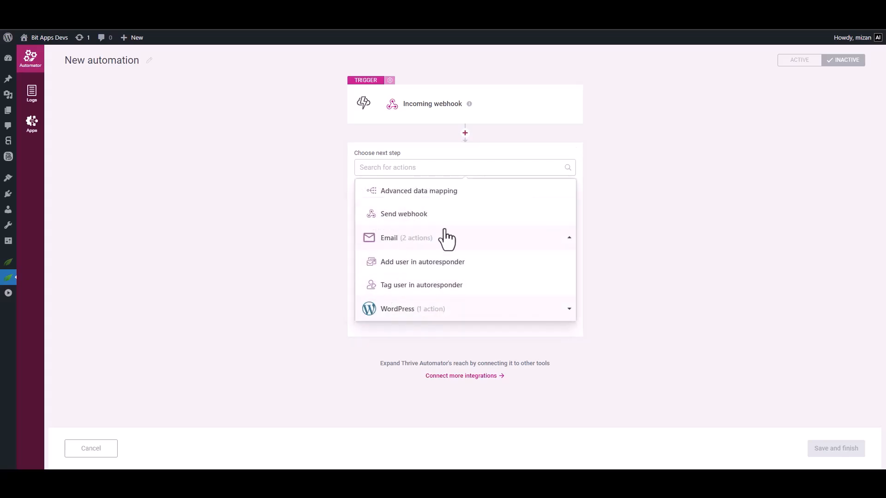
{"action": "left_click", "coordinate": [434, 267]}
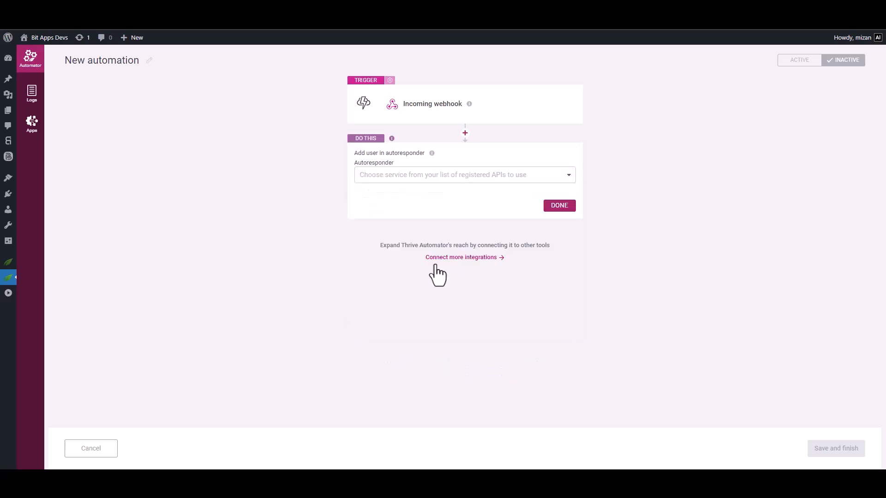
{"action": "left_click", "coordinate": [469, 179]}
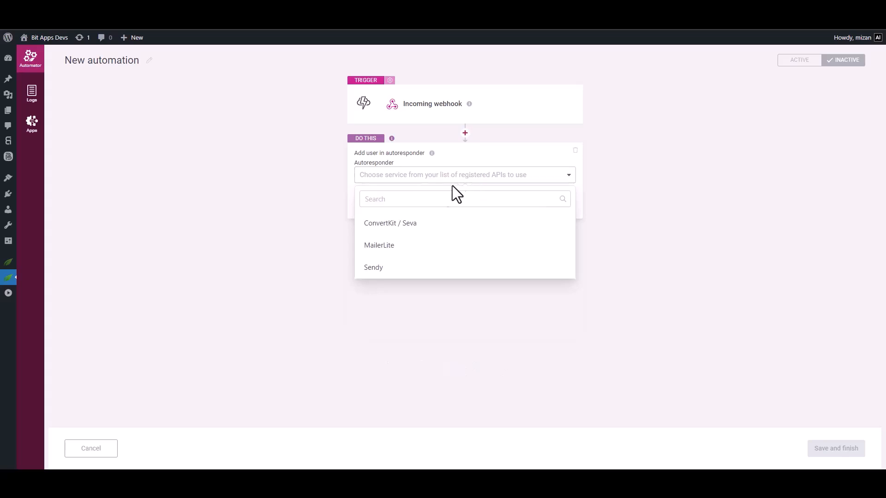
{"action": "left_click", "coordinate": [386, 250]}
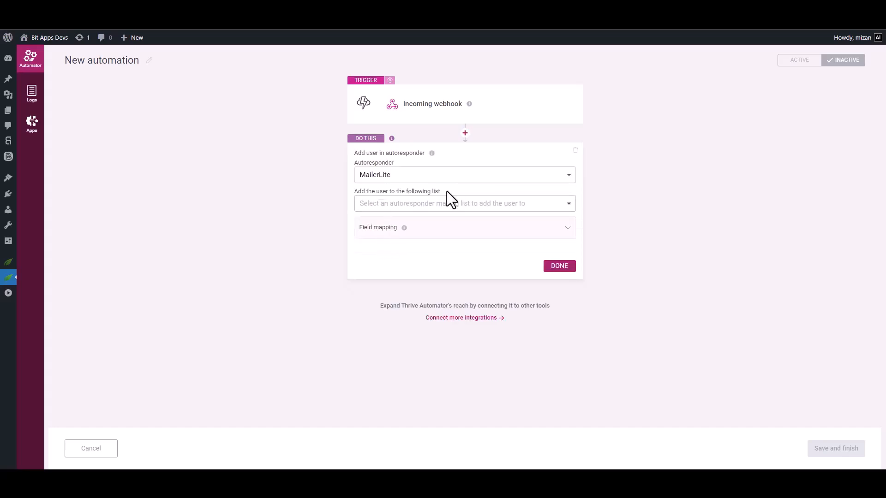
{"action": "left_click", "coordinate": [476, 207]}
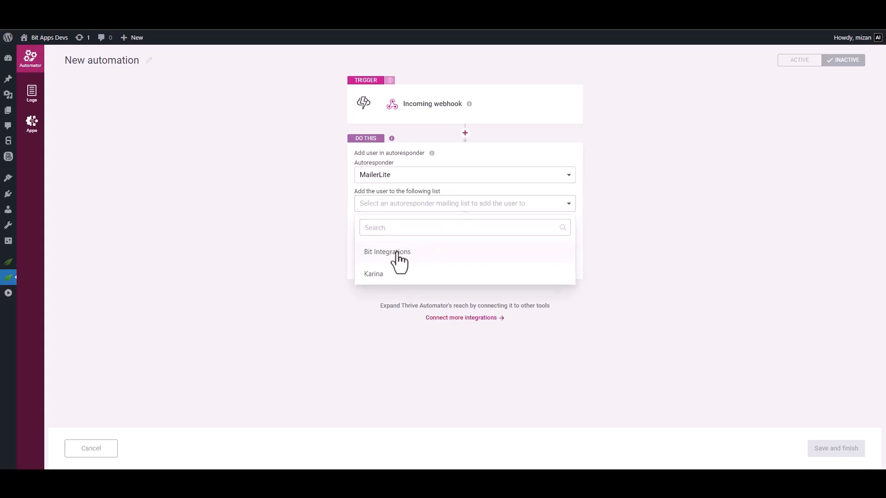
{"action": "left_click", "coordinate": [417, 252]}
{"action": "left_click", "coordinate": [559, 267]}
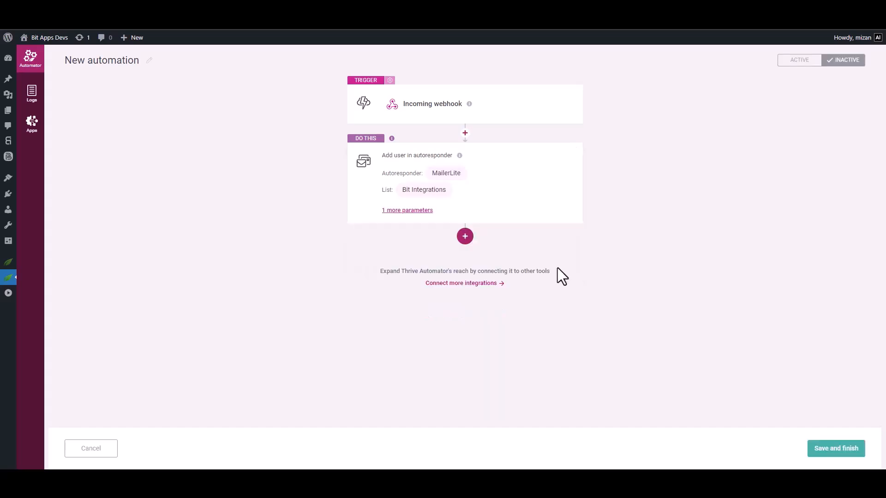
Step: Save the new automation and switch its status to active
{"action": "left_click", "coordinate": [839, 450]}
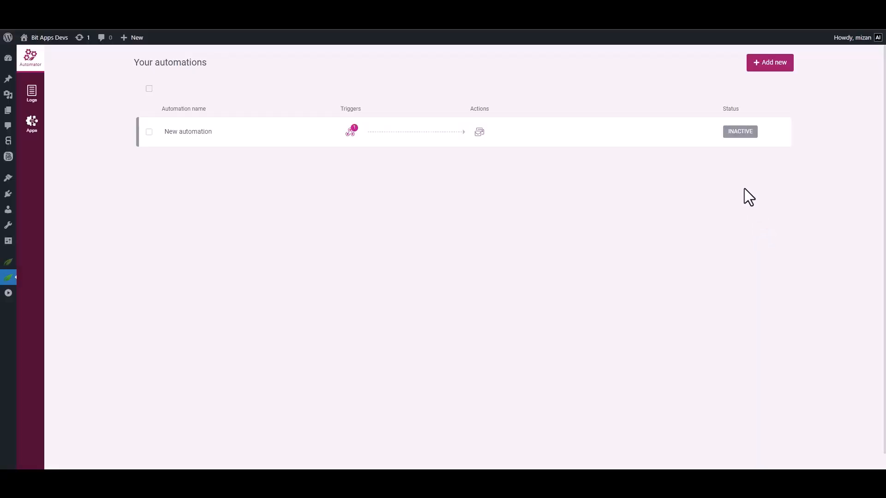
{"action": "left_click", "coordinate": [738, 132]}
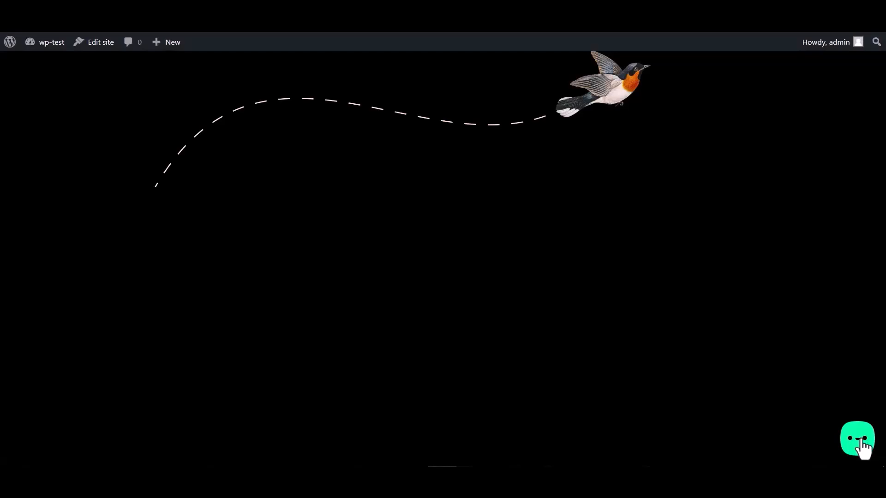
Step: On the test site, open the Bit Integrations chat form, enter the name "Bit Integrations", an email address and a number, and submit it
{"action": "left_click", "coordinate": [861, 441]}
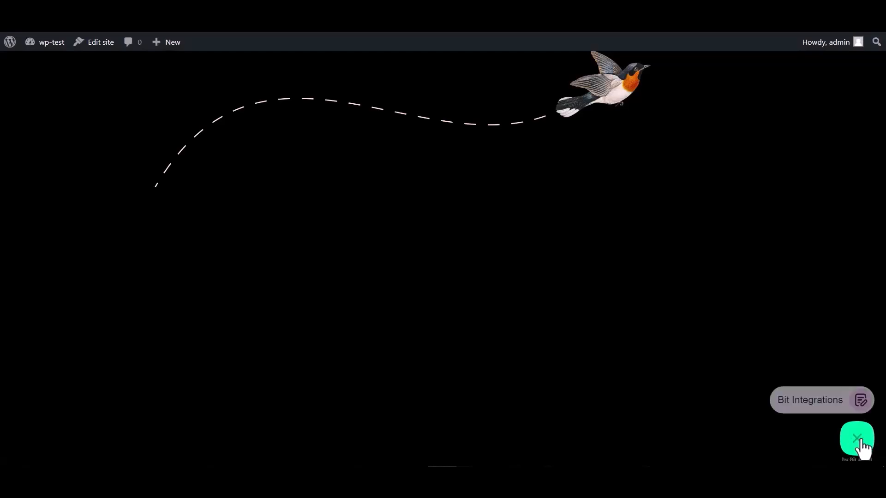
{"action": "left_click", "coordinate": [801, 396]}
{"action": "left_click", "coordinate": [737, 300]}
{"action": "type", "text": "Bit Integrations"}
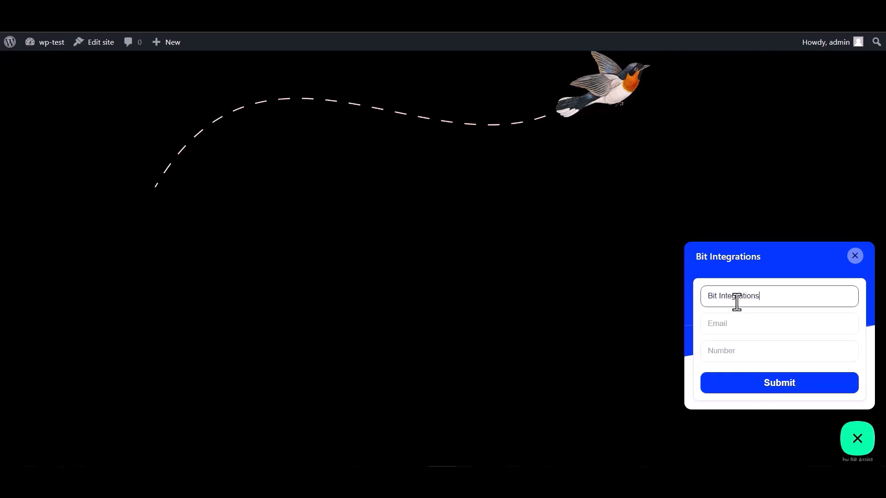
{"action": "left_click", "coordinate": [744, 322]}
{"action": "type", "text": "su"}
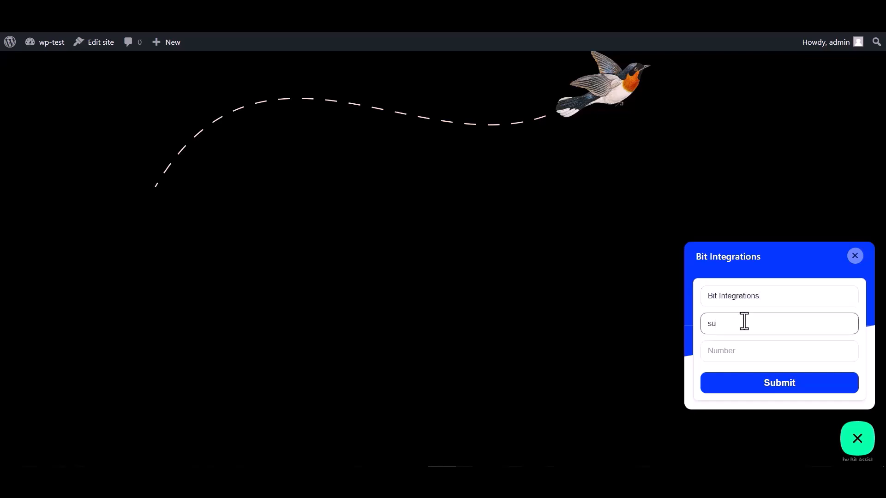
{"action": "type", "text": "gmail.com"}
{"action": "left_click", "coordinate": [731, 347]}
{"action": "type", "text": "444555666"}
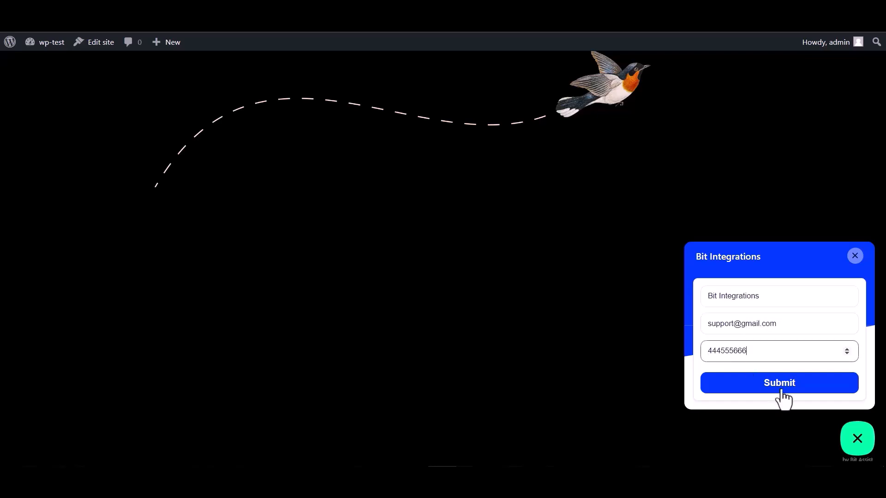
{"action": "left_click", "coordinate": [781, 391]}
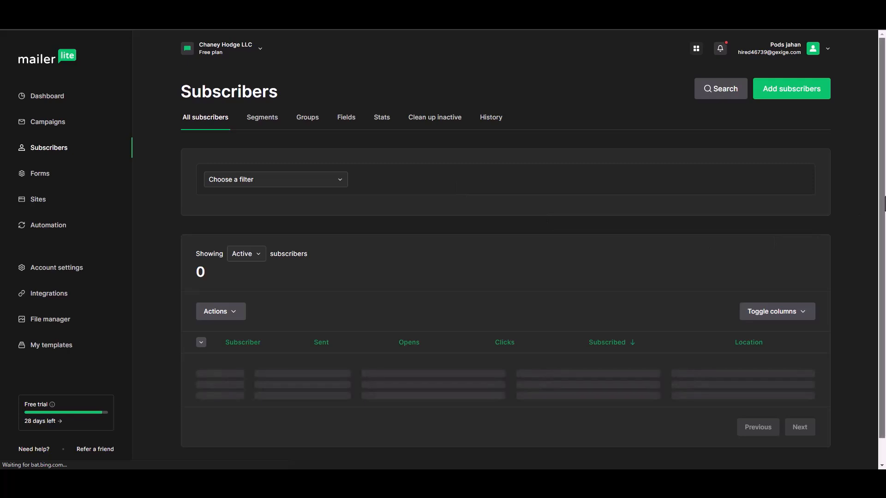
Step: In MailerLite, open the subscriber in the Subscribers list and check the assigned group in the subscriber details
{"action": "left_click_drag", "start_coordinate": [885, 192], "coordinate": [885, 235]}
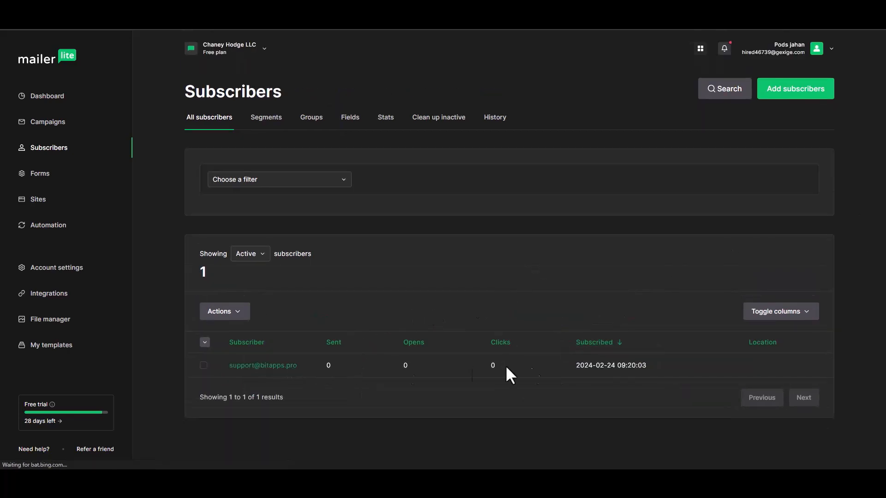
{"action": "left_click", "coordinate": [248, 372]}
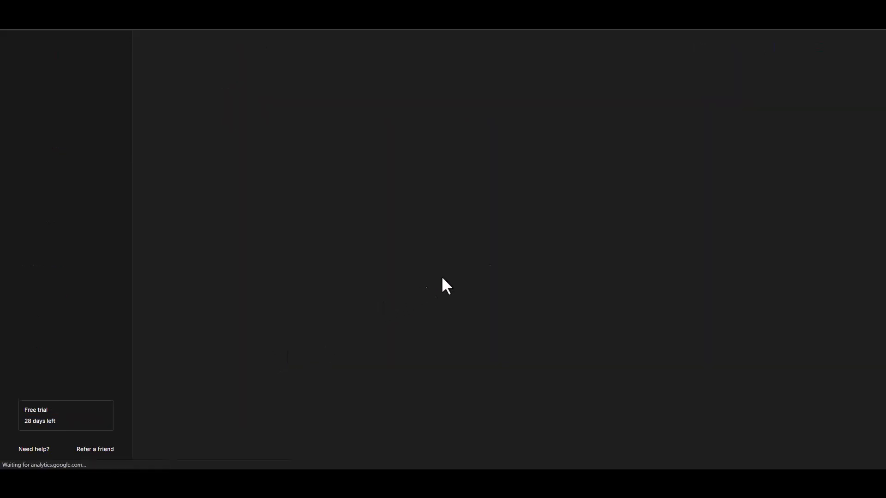
{"action": "scroll", "coordinate": [875, 258], "scroll_direction": "down", "scroll_amount": 3}
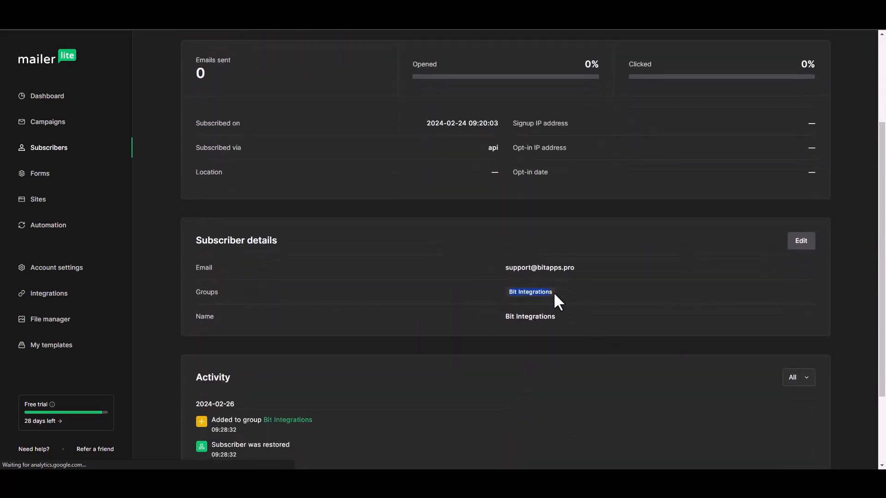
{"action": "left_click_drag", "start_coordinate": [527, 292], "coordinate": [511, 298]}
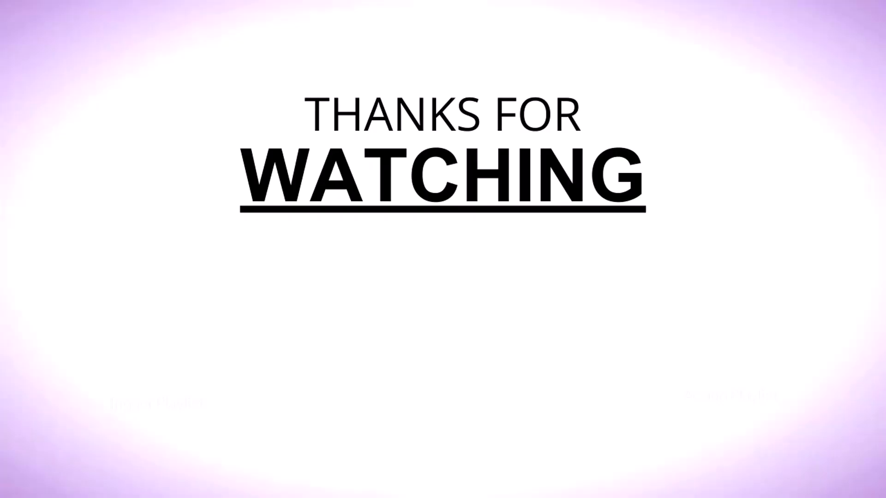